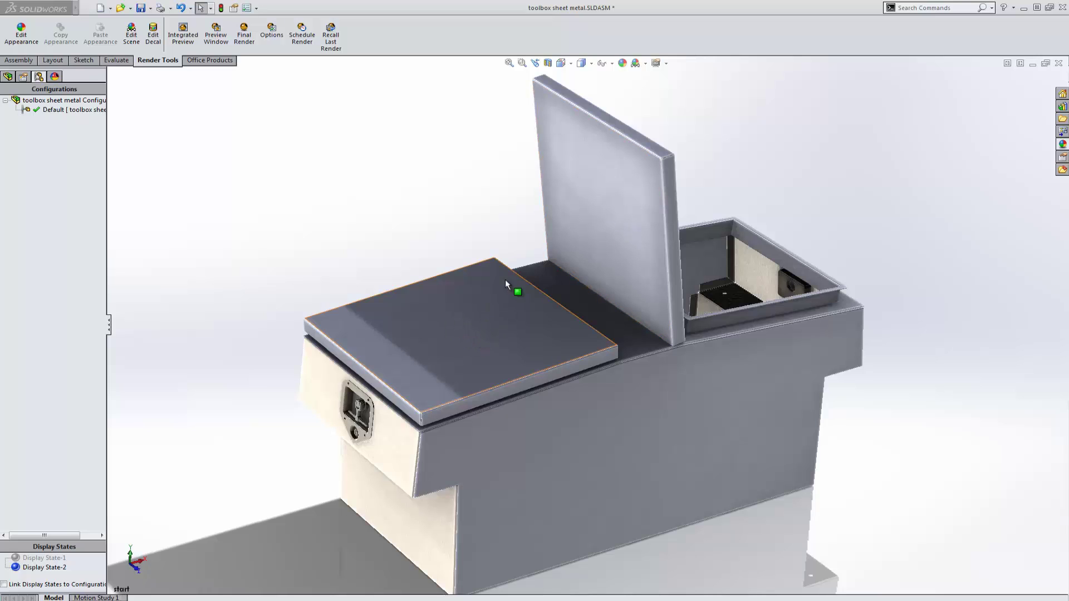
- Select the lower lid and edit the appearance of the panel e part
click(455, 326)
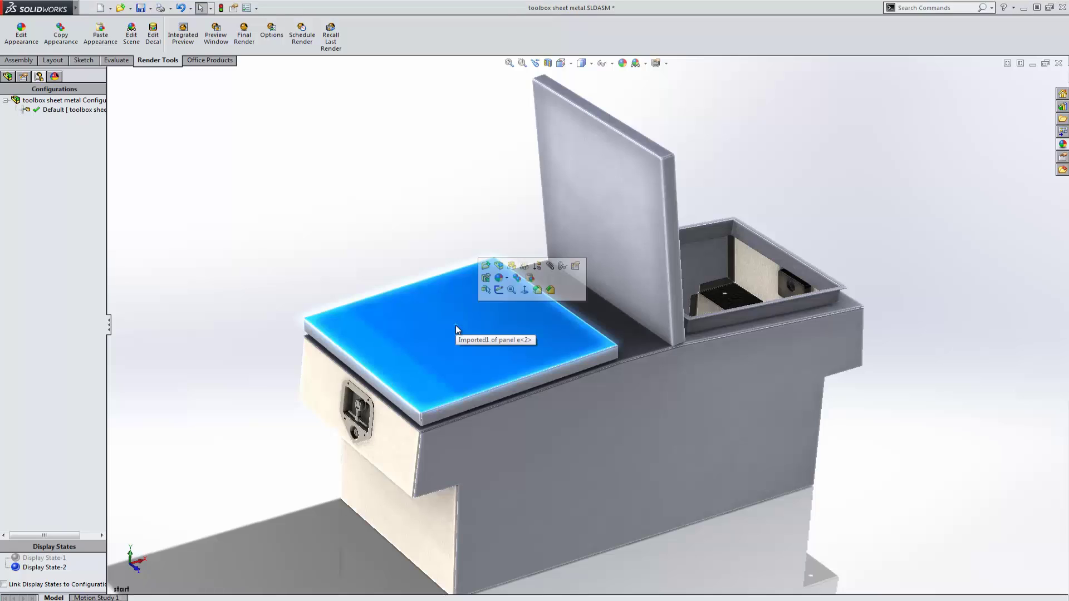
click(504, 280)
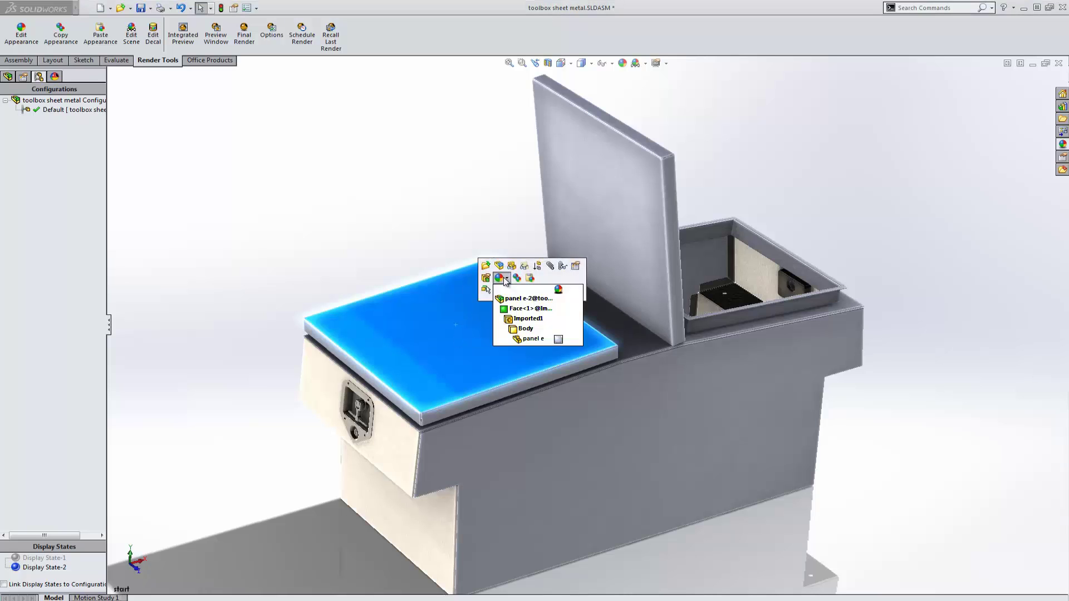
click(528, 339)
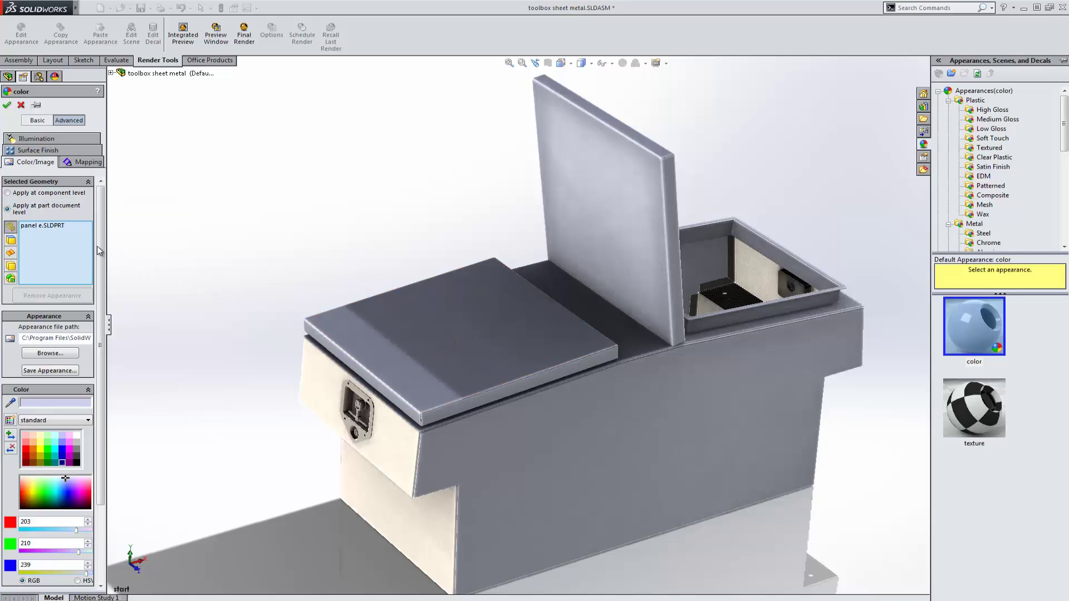
- Recolour panel e to grey RGB 192,192,192 and list the available surface finish types
drag(102, 232, 106, 281)
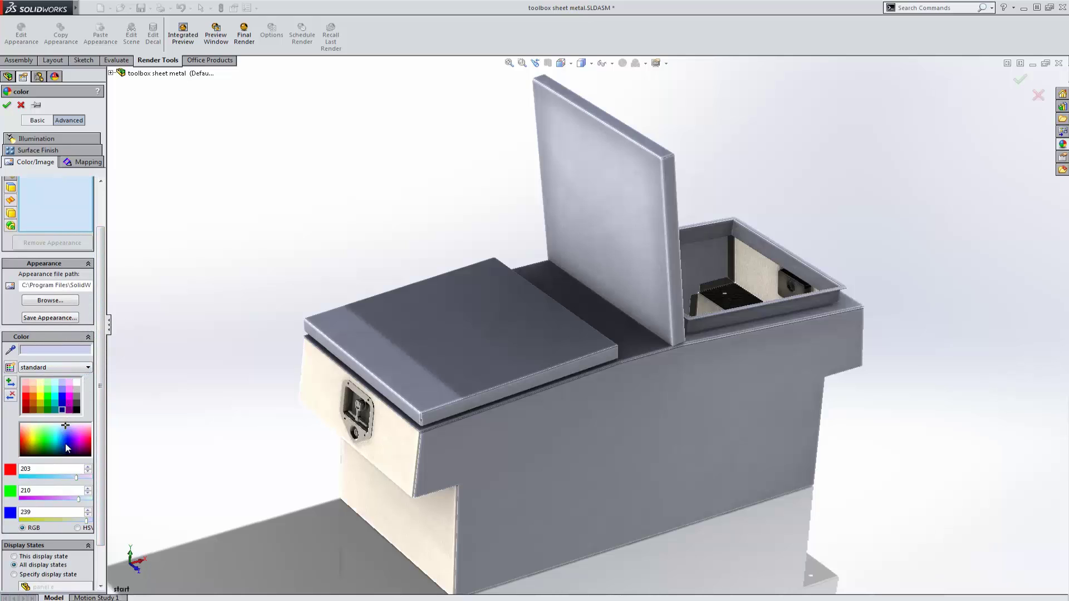
click(77, 390)
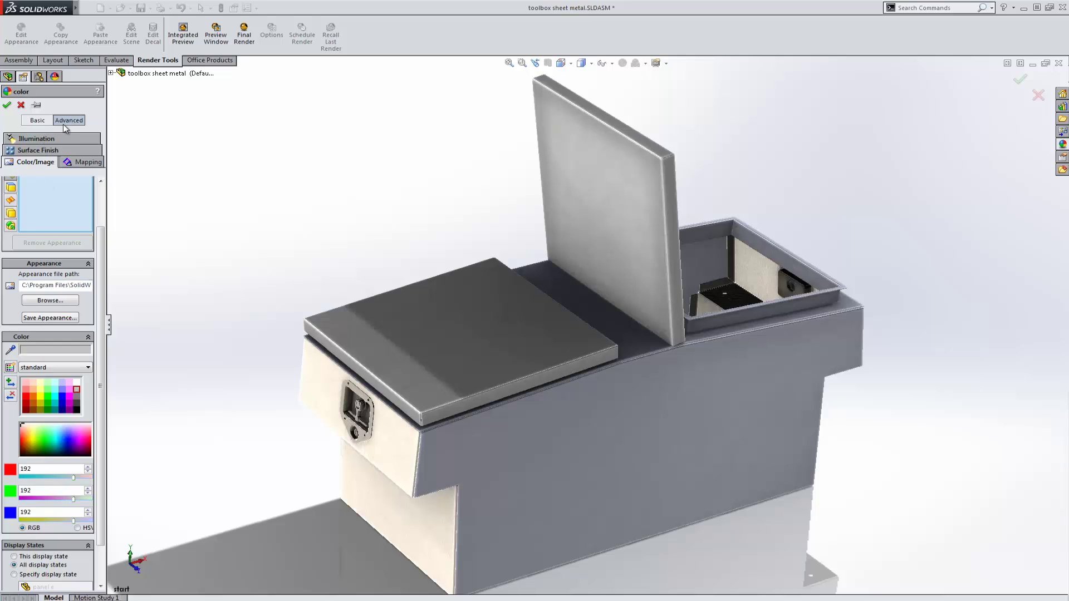
click(36, 120)
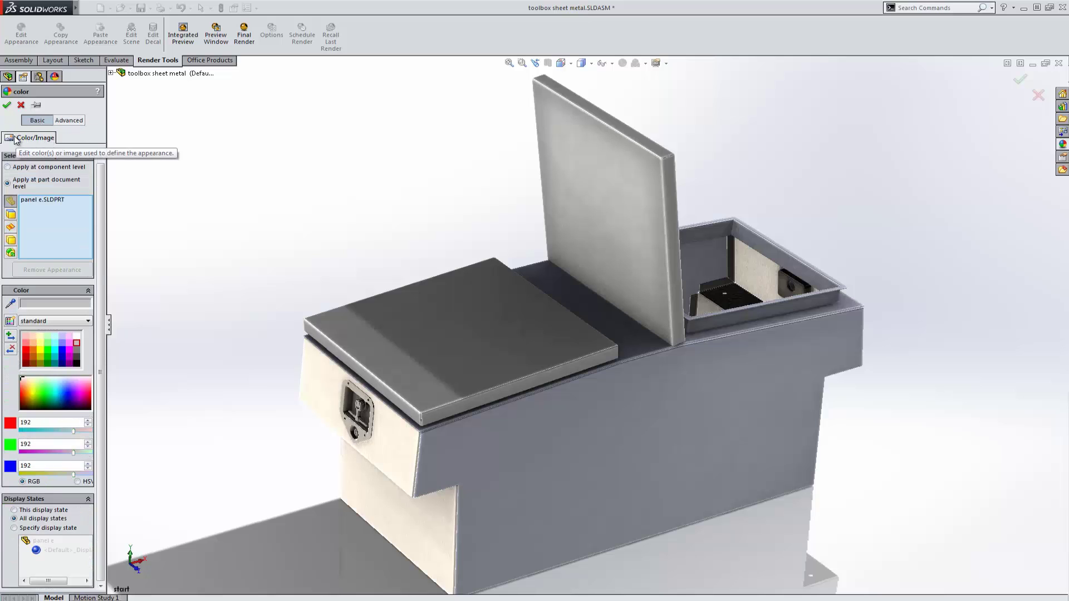
click(66, 120)
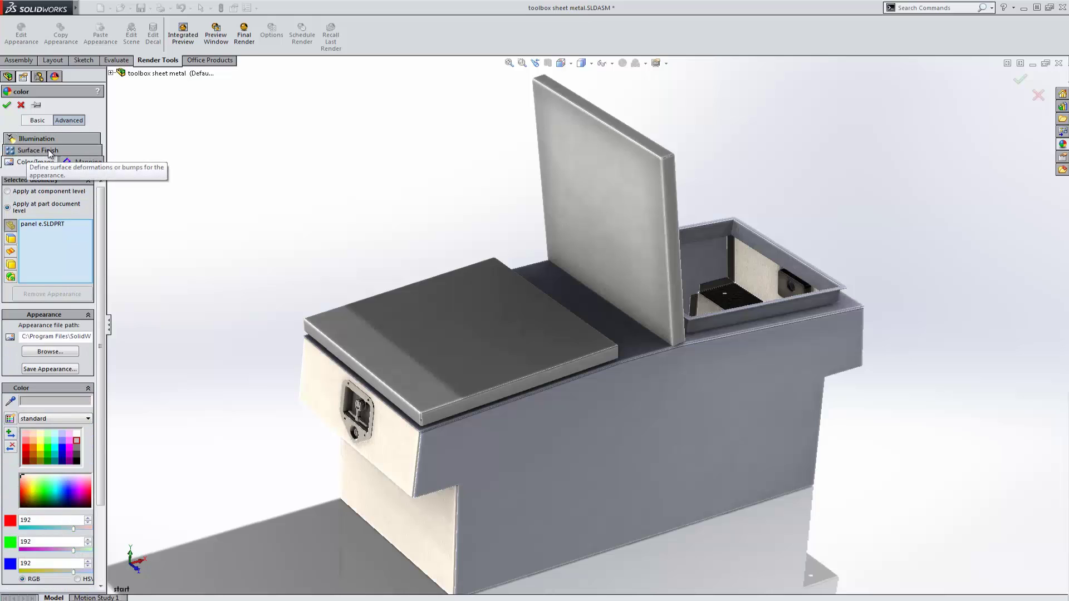
click(48, 149)
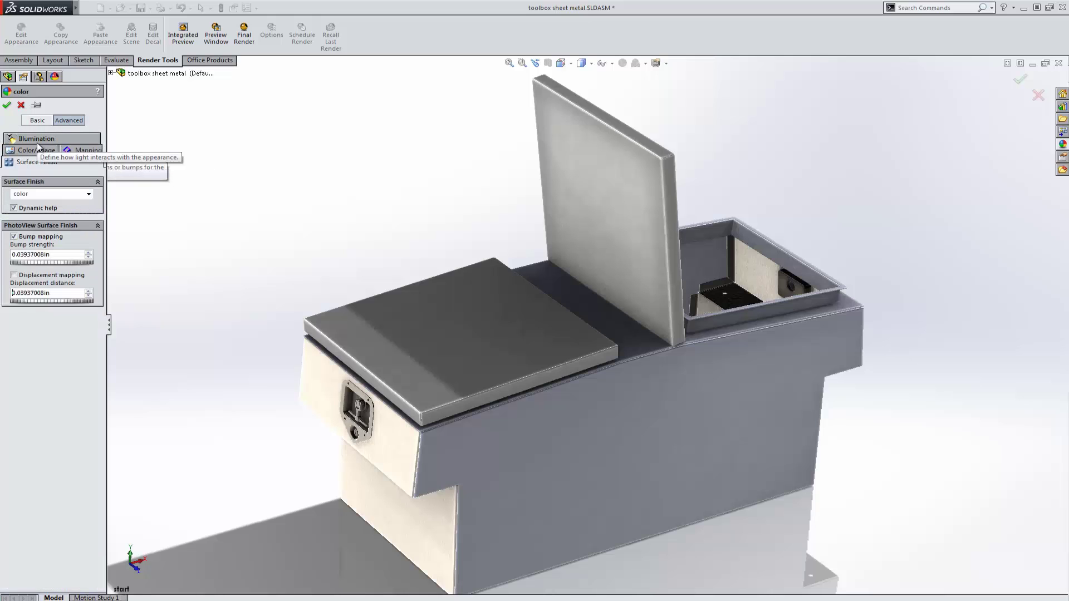
click(89, 194)
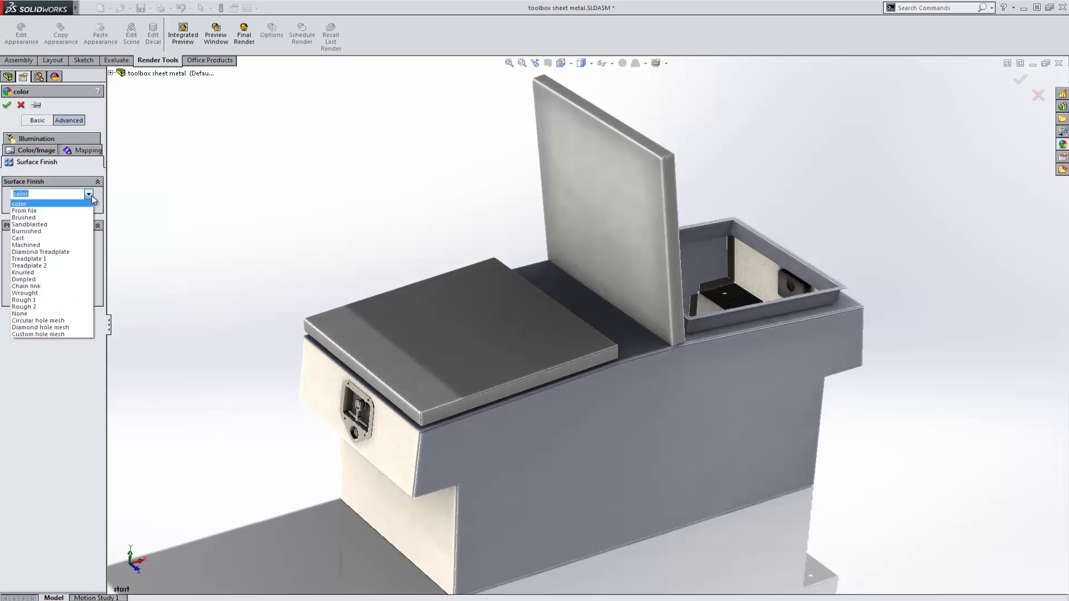
- Apply a Diamond Treadplate finish to the lids, shrinking its mapping to about 1.64 in
click(59, 253)
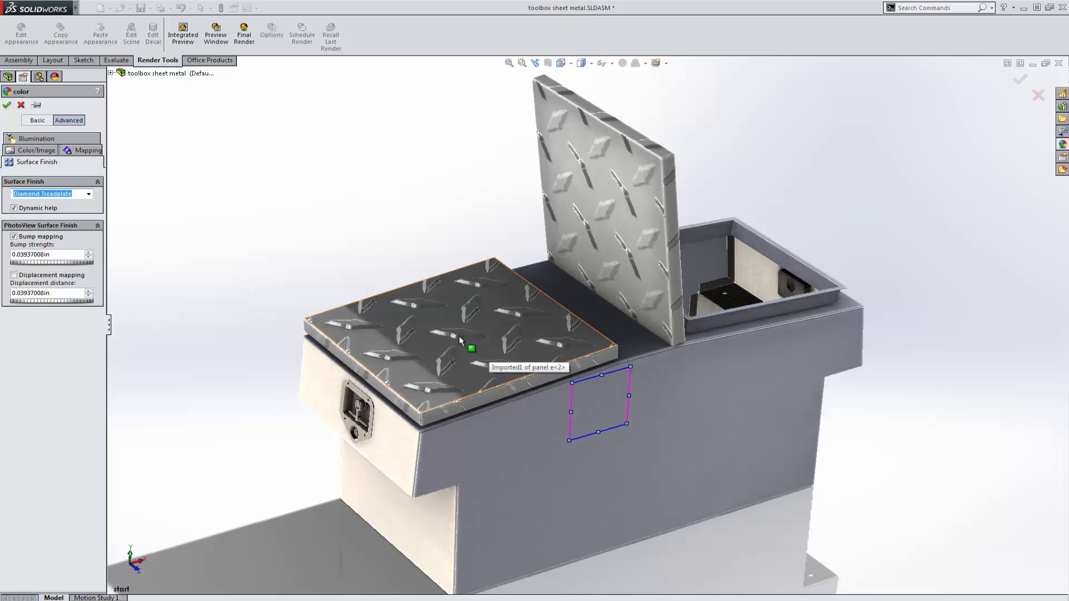
click(81, 150)
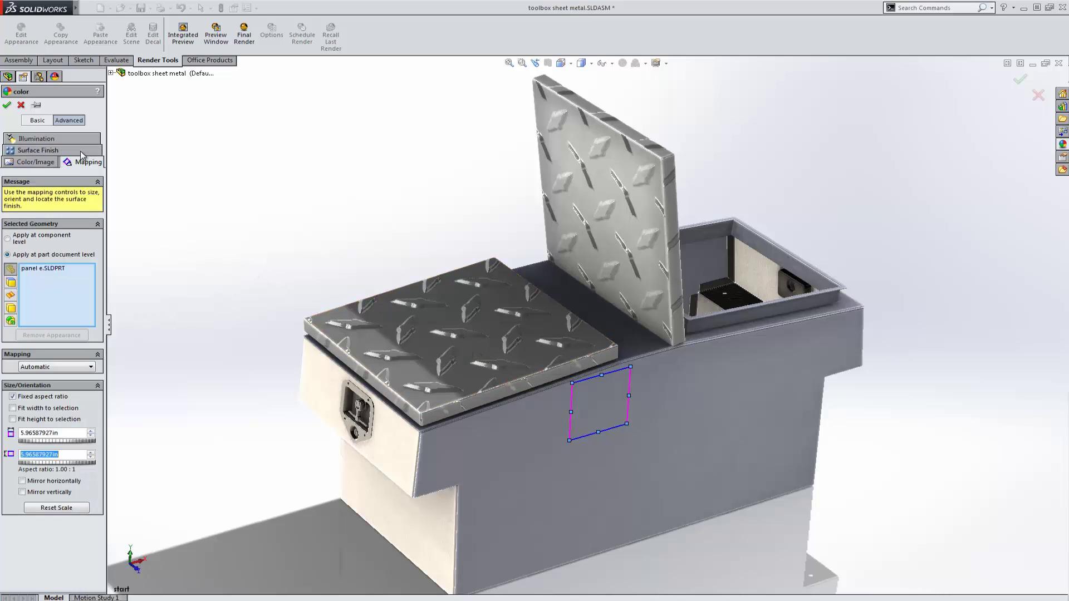
drag(573, 383, 592, 411)
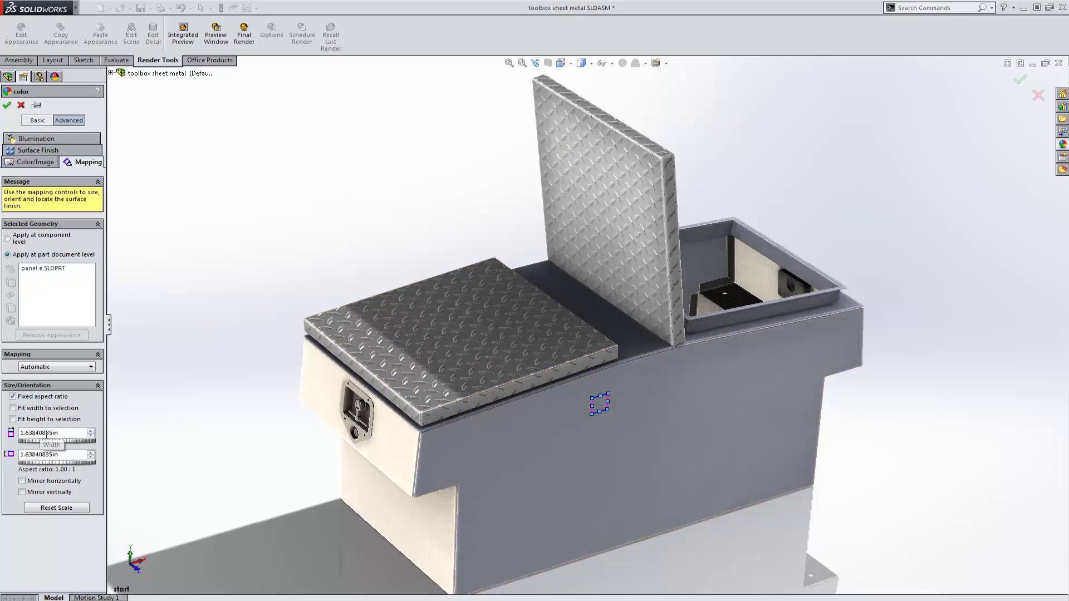
drag(81, 432, 54, 433)
click(23, 151)
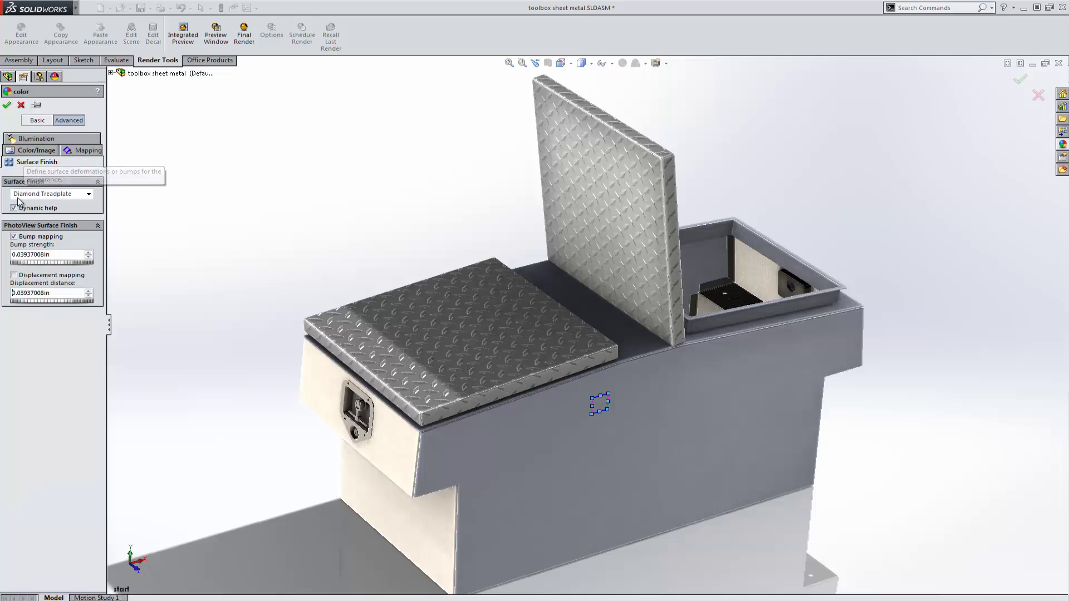
mouse_move(19, 254)
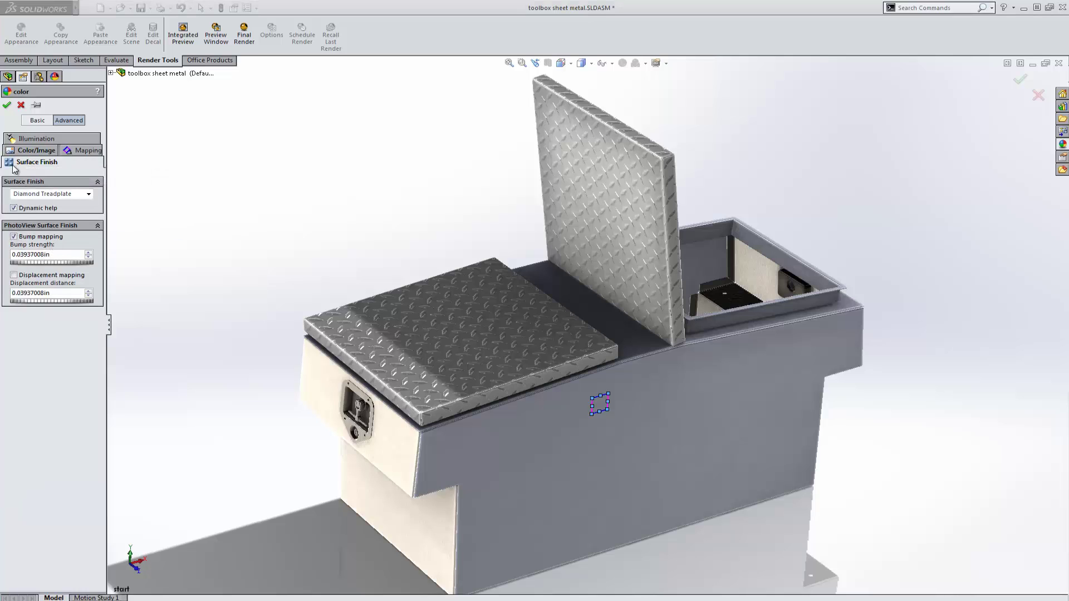
mouse_move(32, 286)
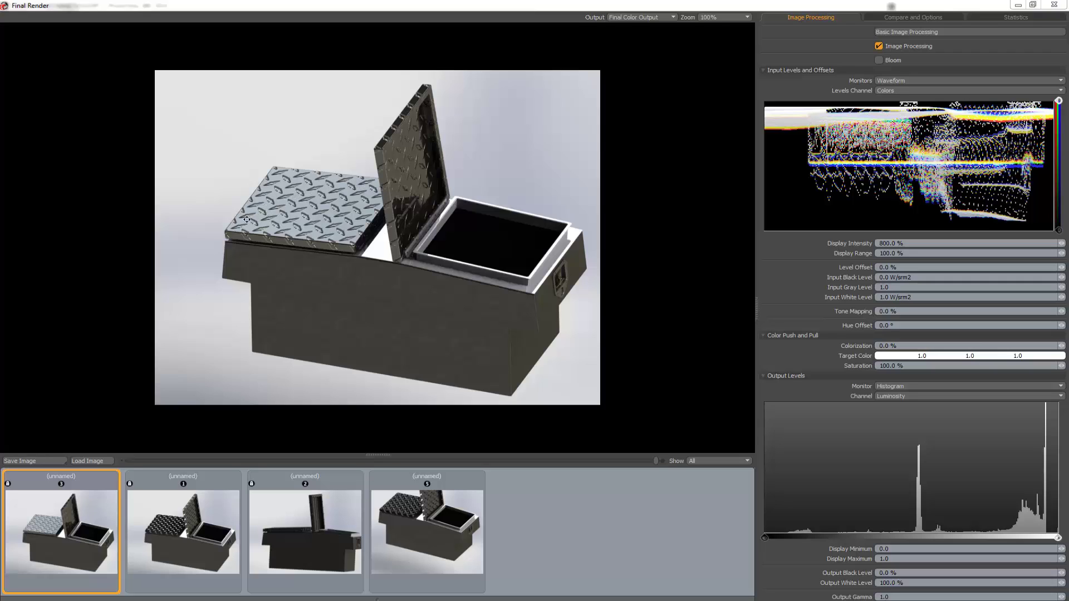
- View the second and then the third saved render in the Final Render history
click(188, 552)
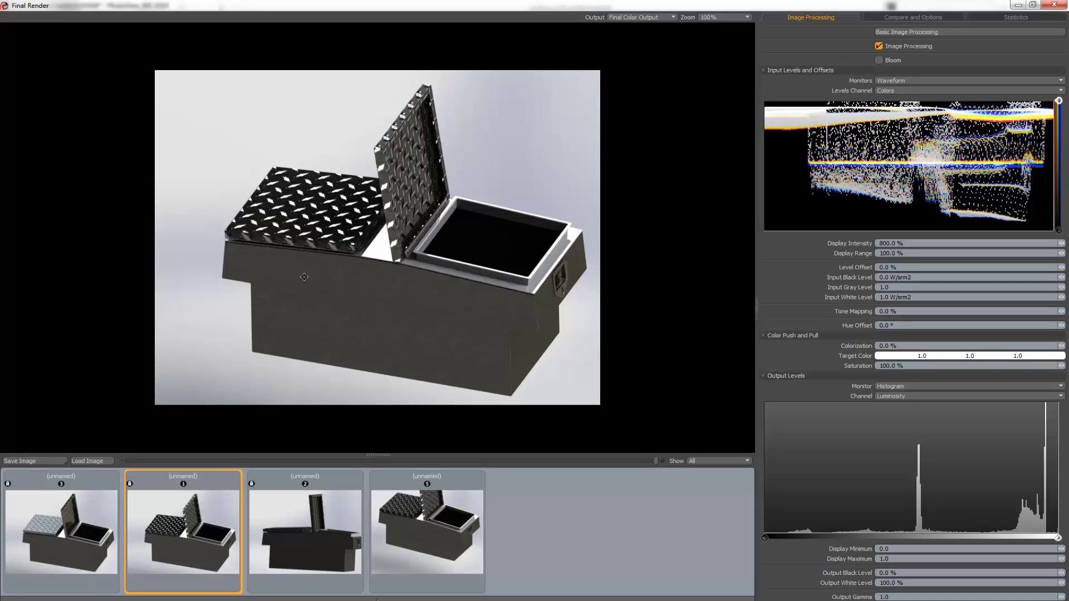
click(301, 529)
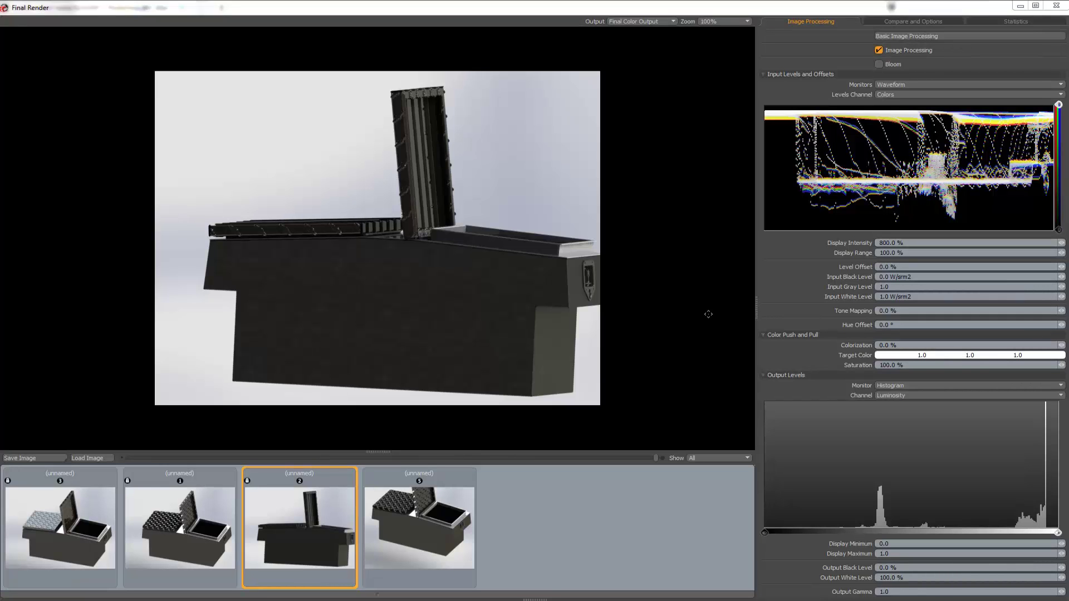
- Close the Final Render and PhotoView preview windows to return to the model
click(1056, 7)
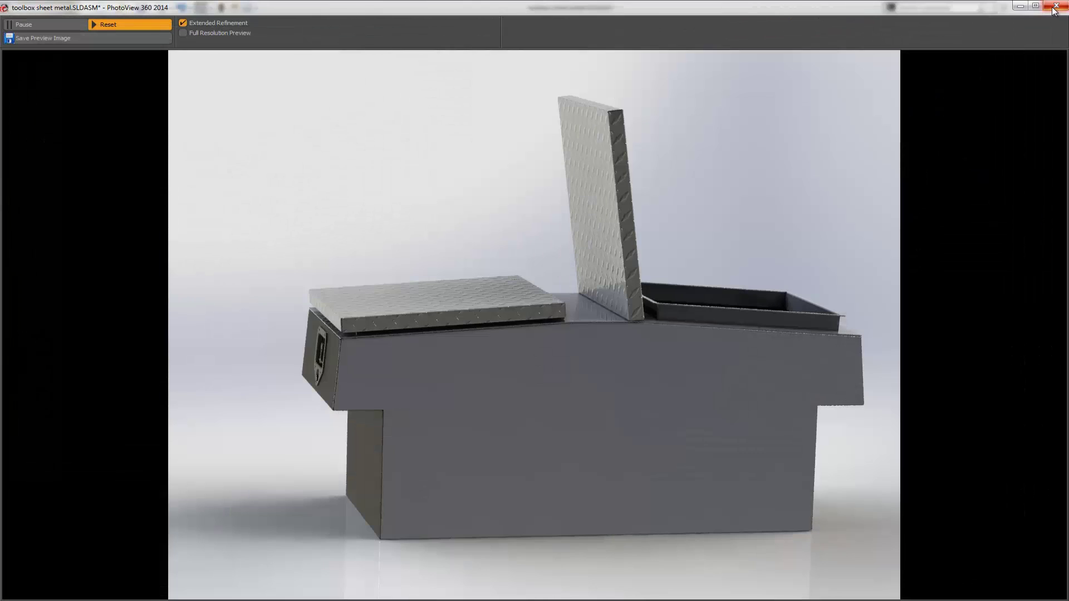
click(1052, 11)
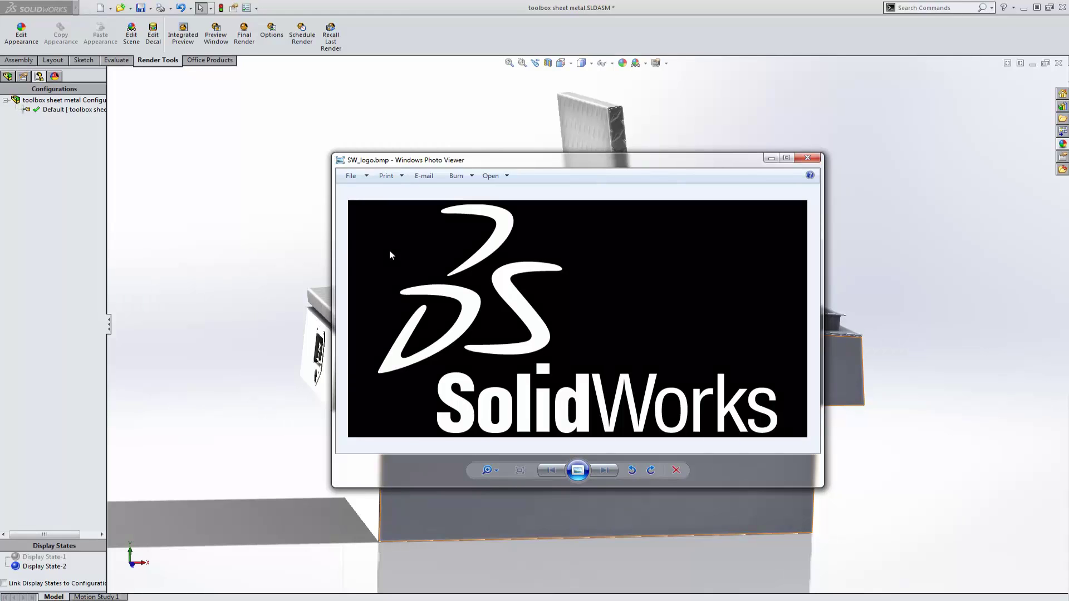
- Dismiss the image viewer and edit the appearance of the front side panel's Face<1>
click(771, 158)
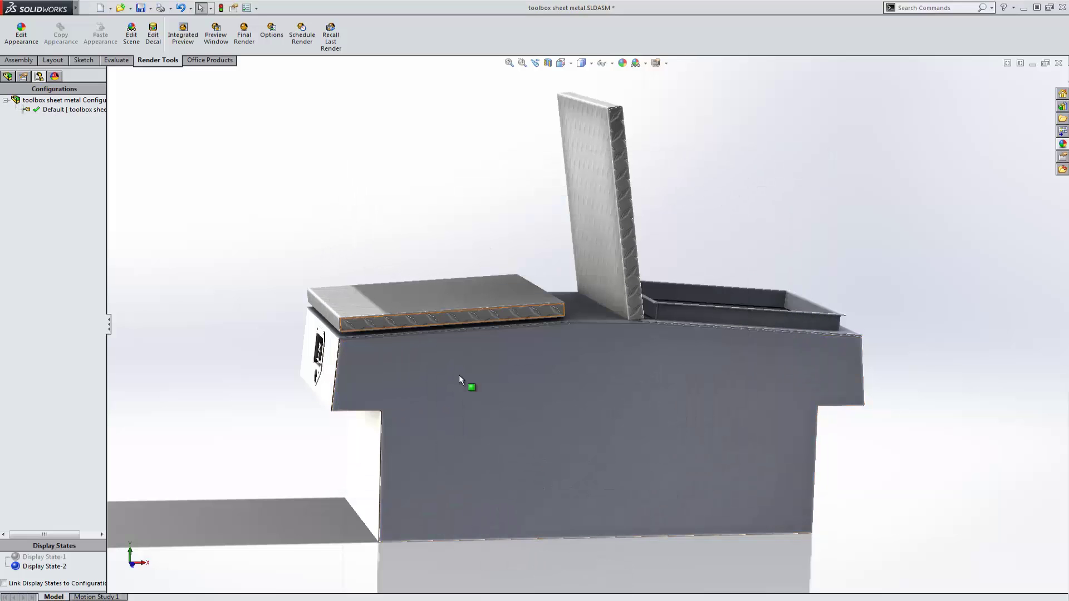
click(549, 426)
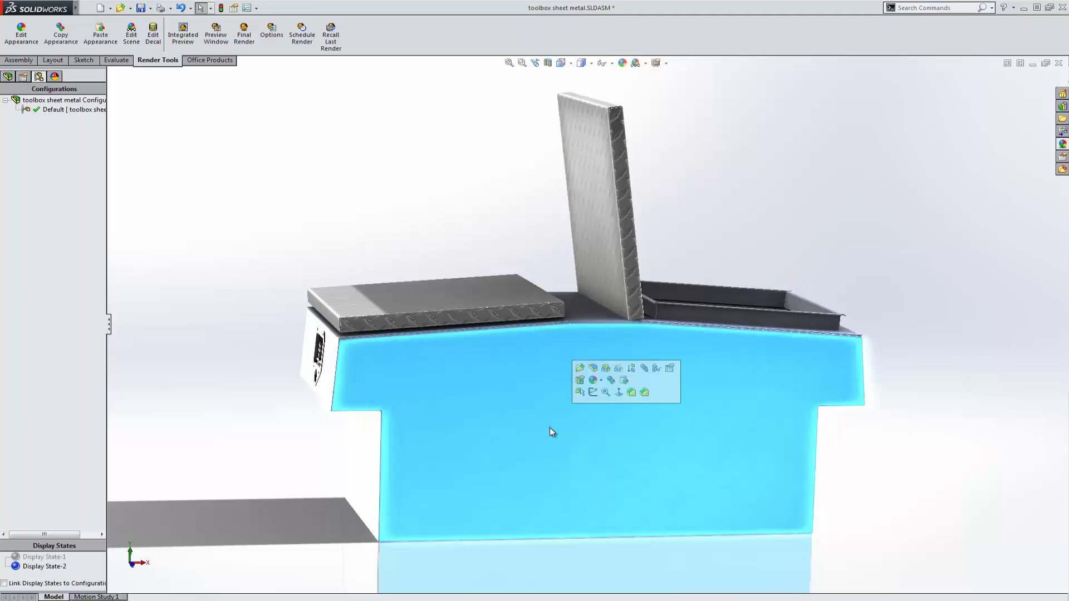
click(597, 382)
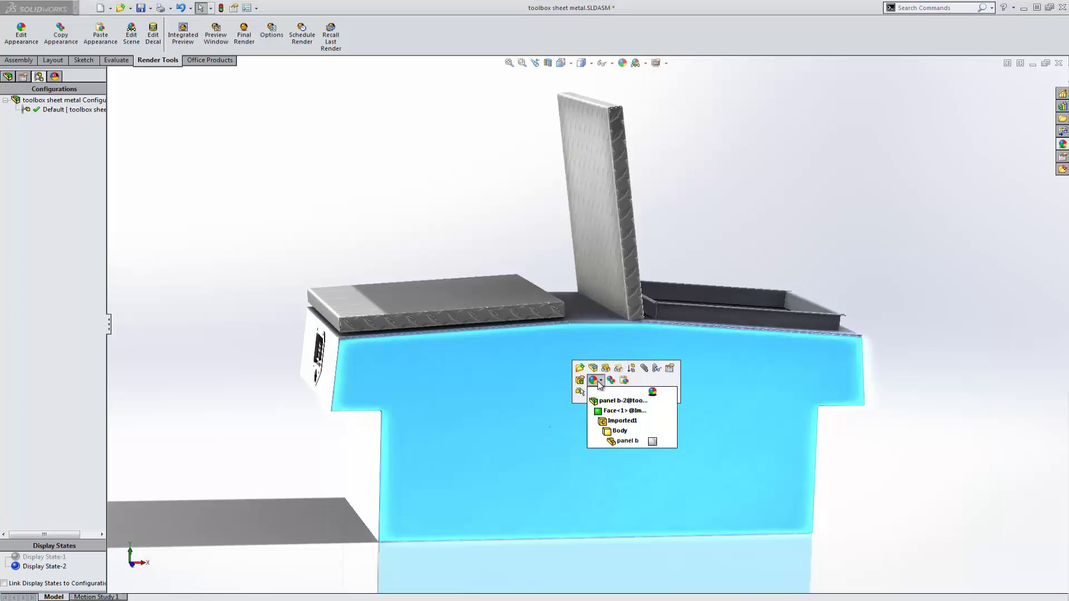
click(629, 412)
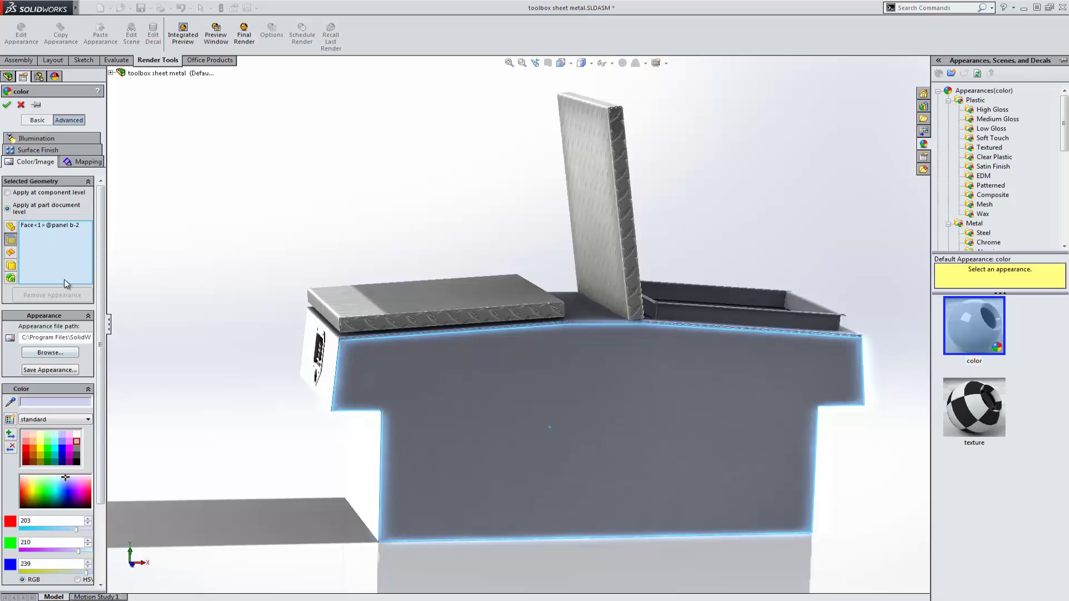
- Set the panel face's surface finish to From file, using the SolidWorks logo image
click(27, 151)
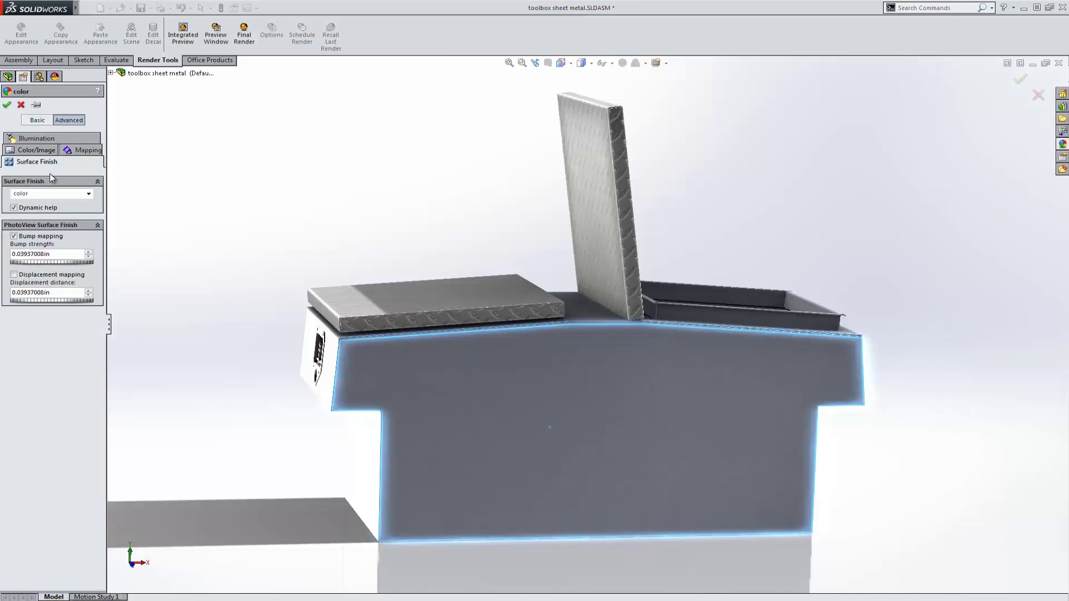
click(88, 193)
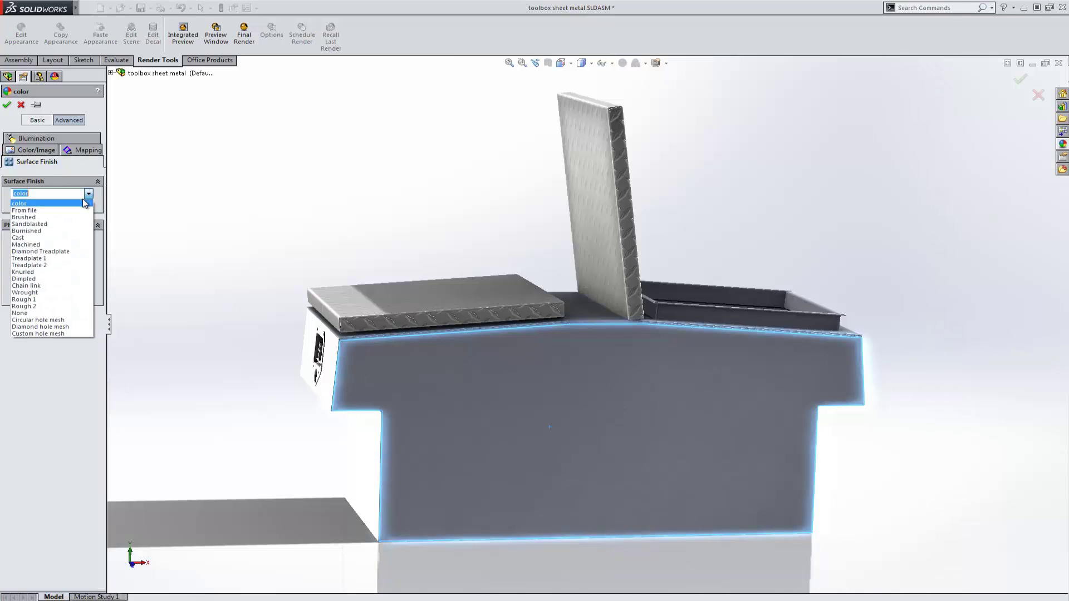
click(41, 208)
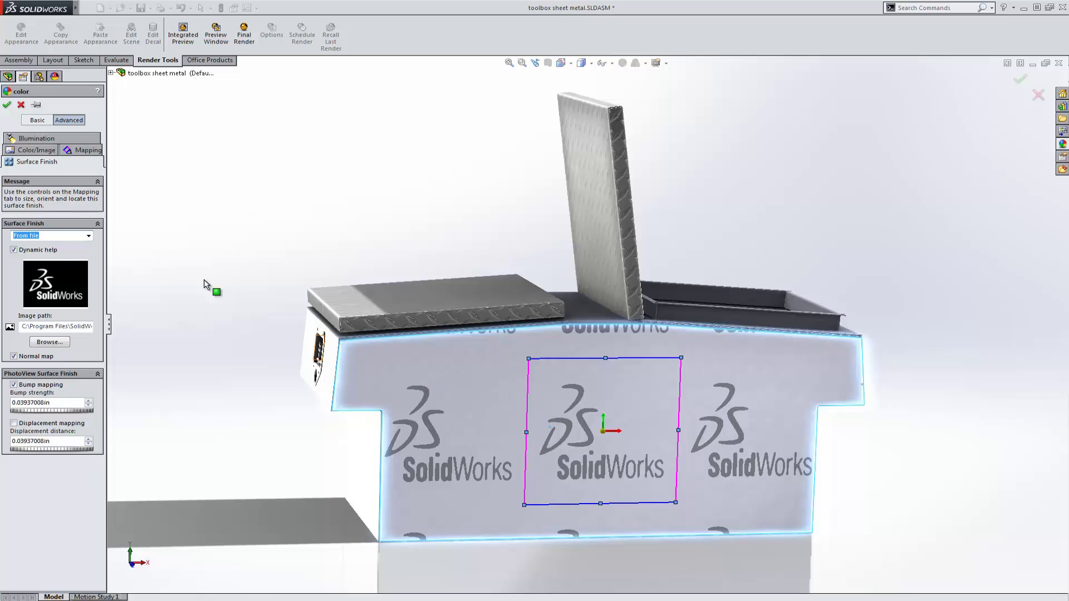
- Unlock the aspect ratio and stretch the logo mapping to about 32.17 × 15.34 in across the panel
click(88, 152)
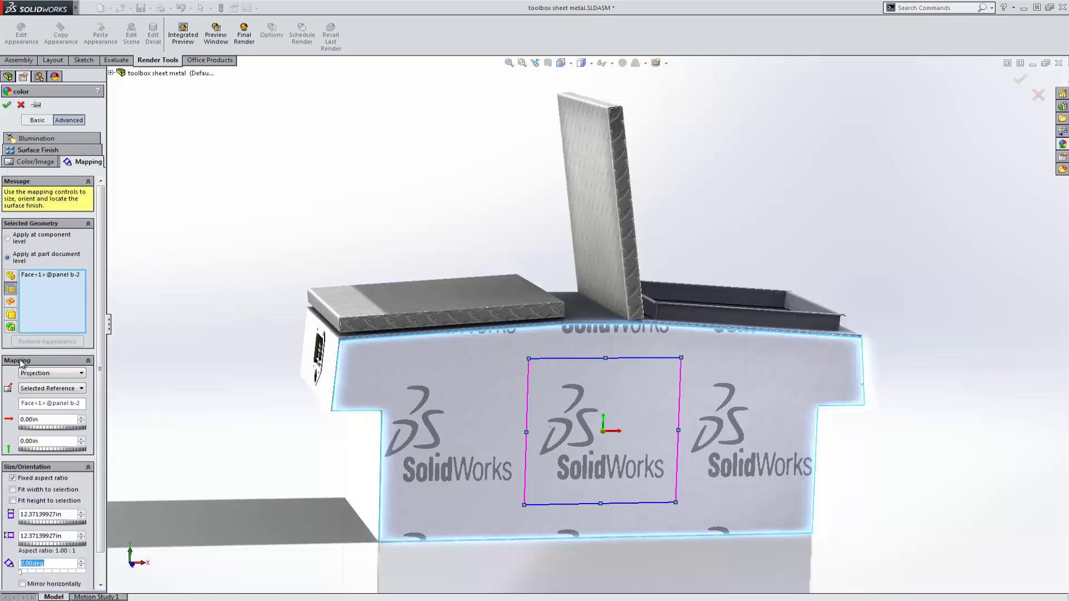
click(23, 479)
drag(527, 432, 447, 432)
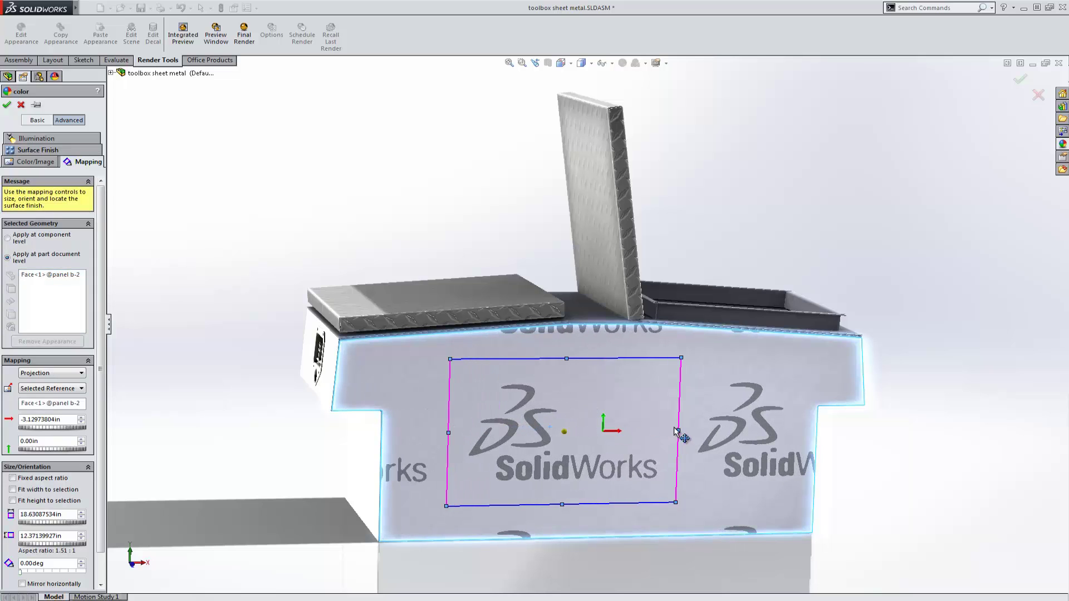
drag(678, 431, 767, 430)
drag(611, 357, 612, 338)
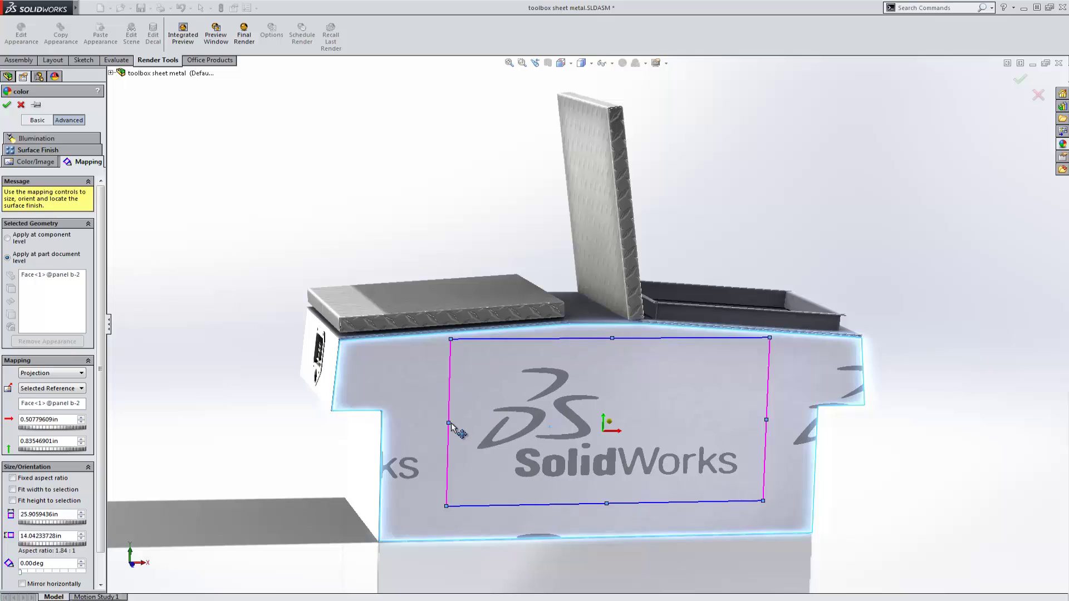
drag(442, 424, 405, 424)
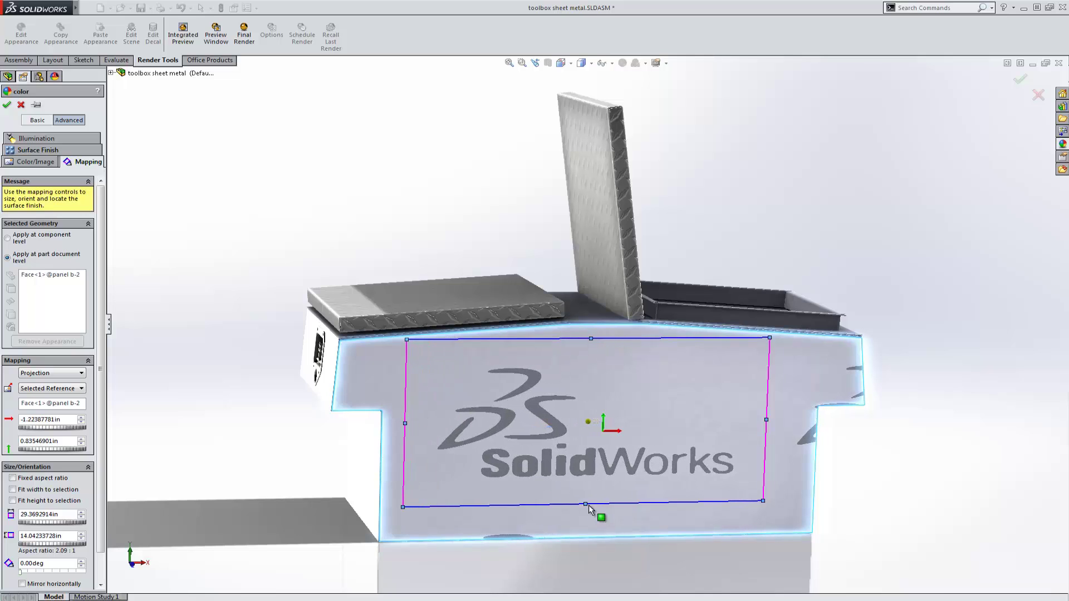
drag(583, 504, 584, 519)
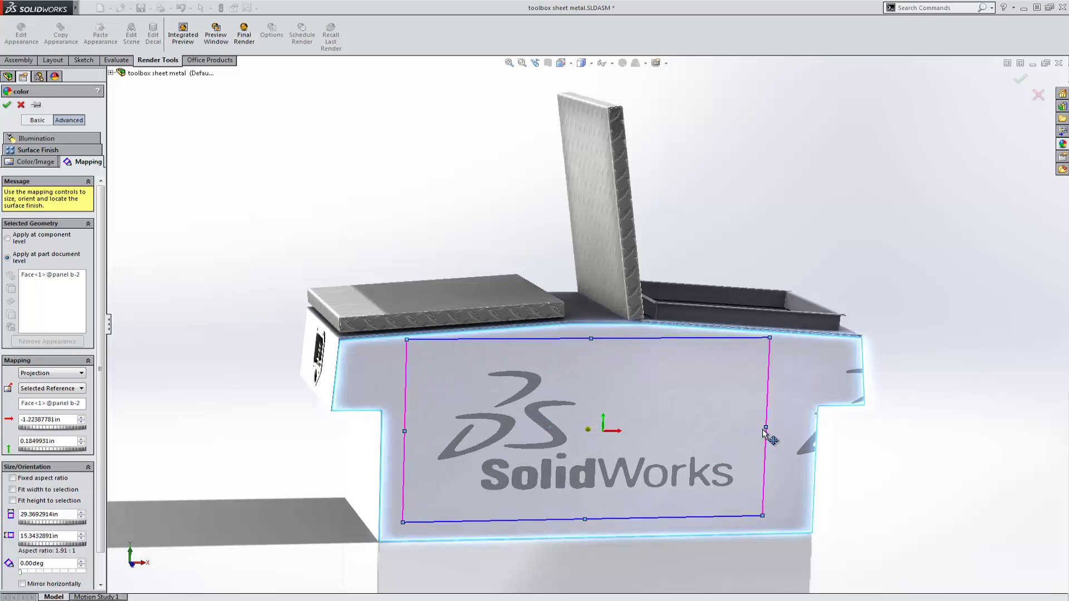
drag(765, 428, 799, 428)
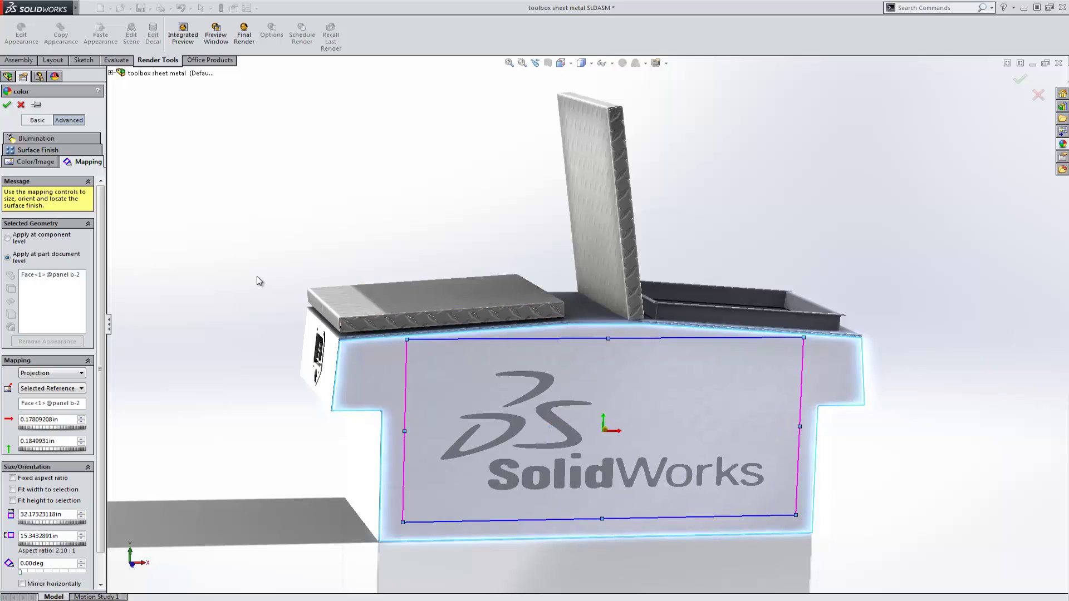
- Turn off normal mapping and turn on displacement mapping for the From file logo finish
click(38, 150)
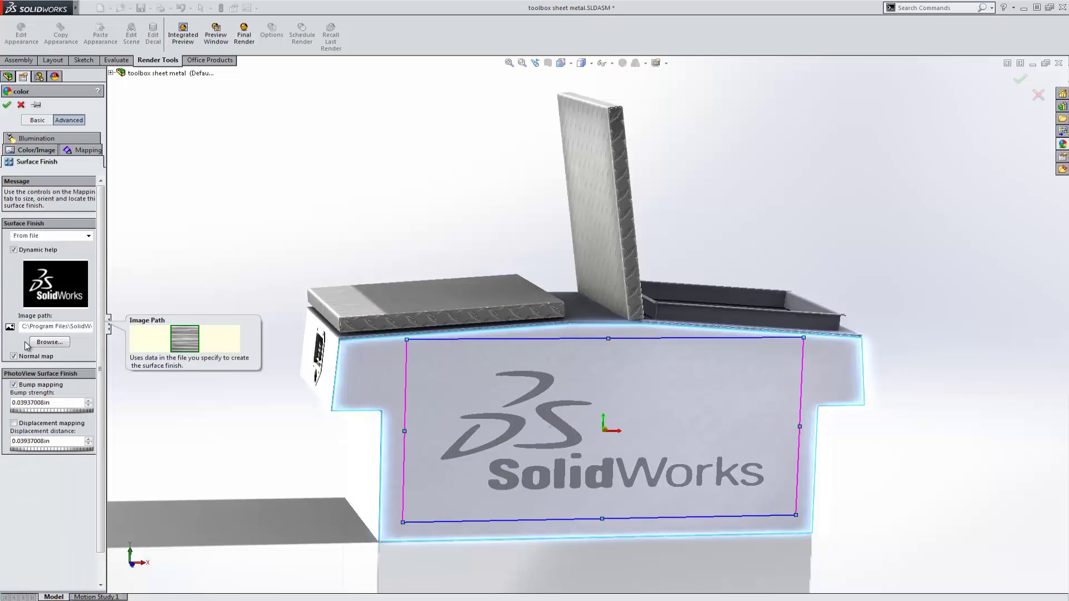
click(13, 356)
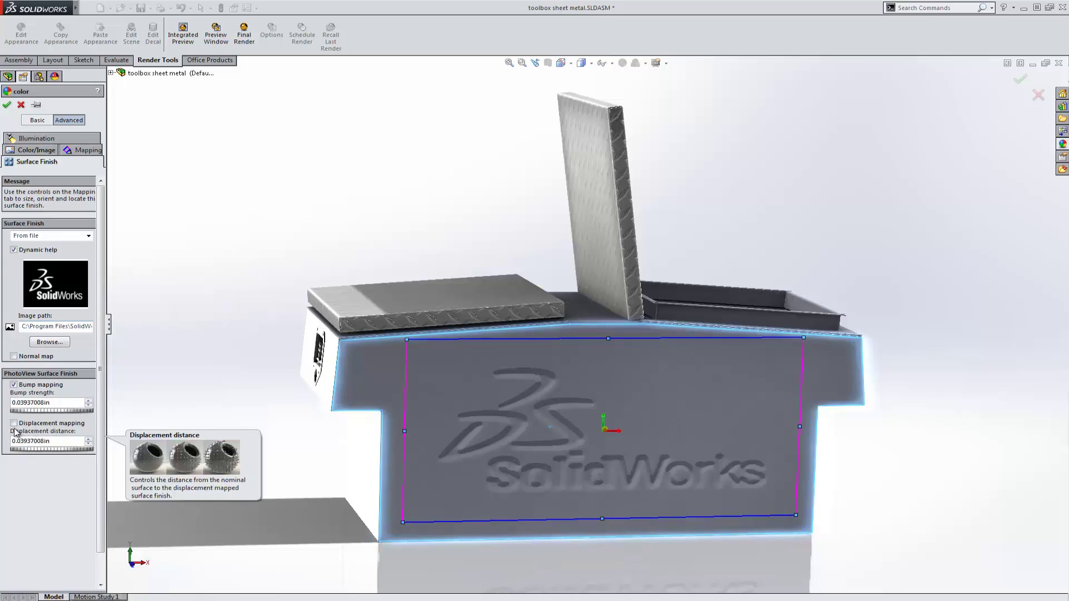
click(14, 423)
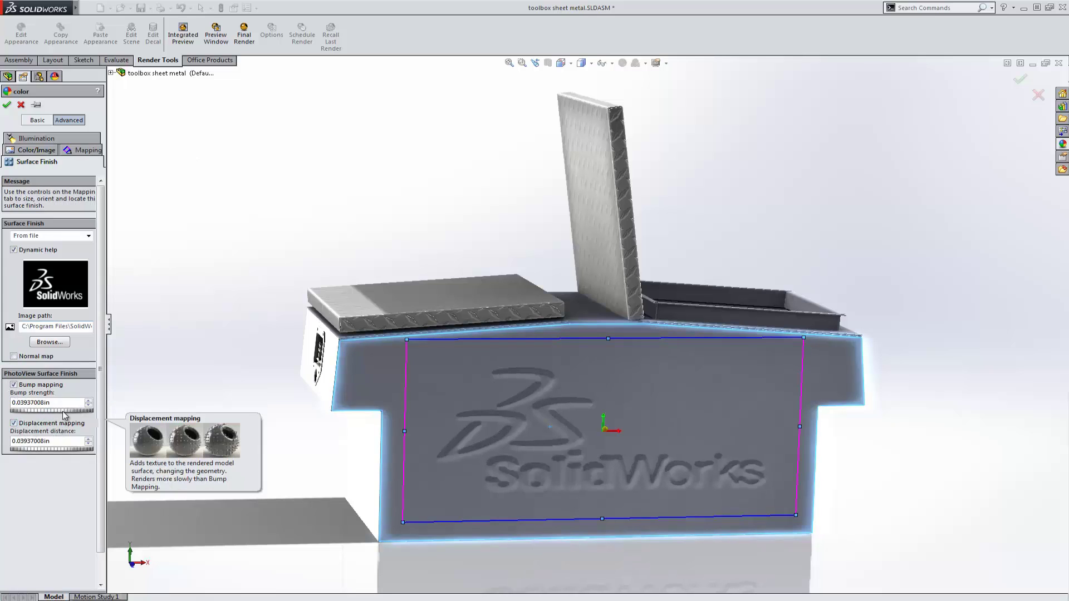
mouse_move(198, 301)
middle_down()
mouse_move(248, 262)
mouse_move(245, 313)
mouse_move(289, 306)
mouse_move(229, 289)
mouse_move(149, 289)
mouse_move(179, 293)
mouse_move(201, 279)
mouse_move(184, 294)
middle_up()
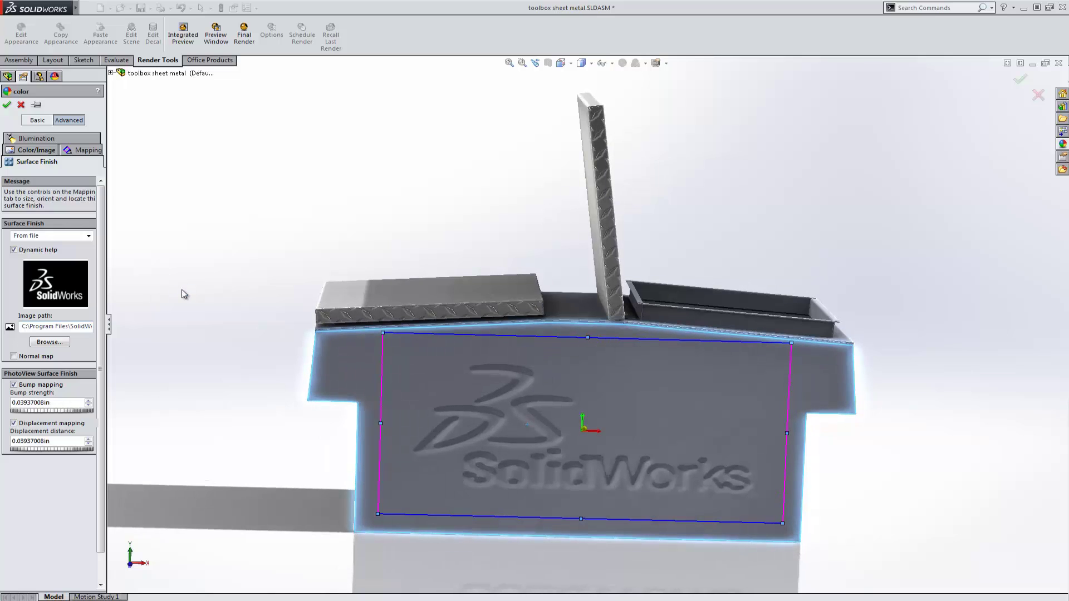
click(90, 236)
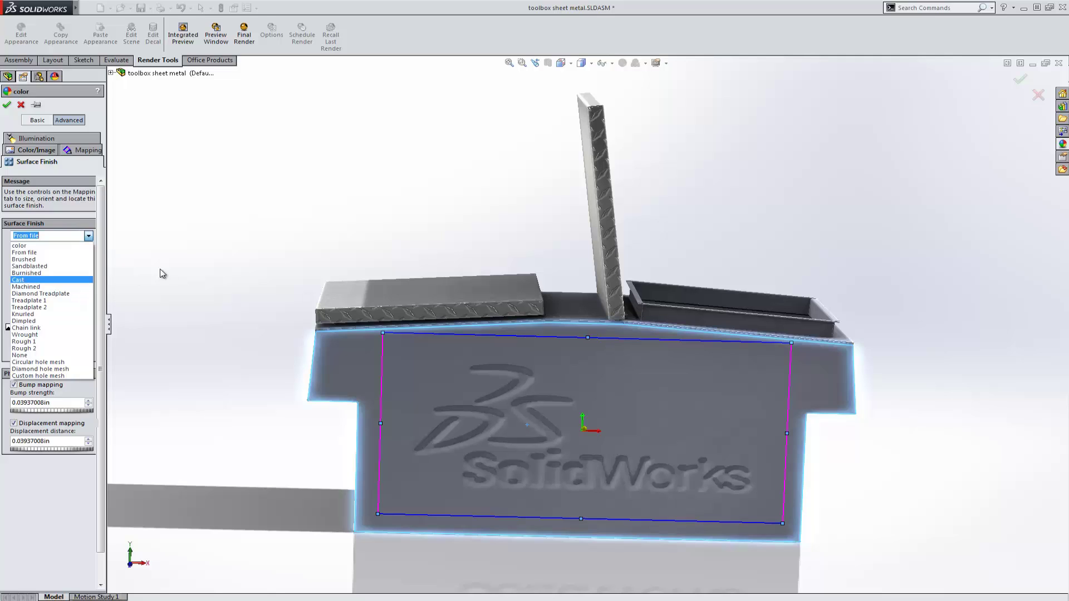
click(75, 254)
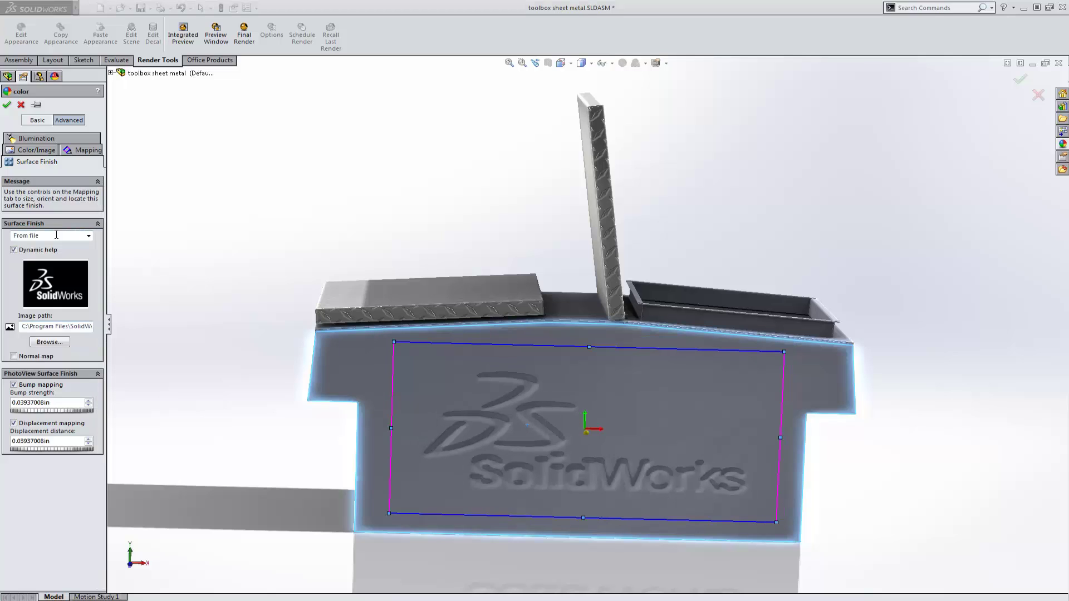